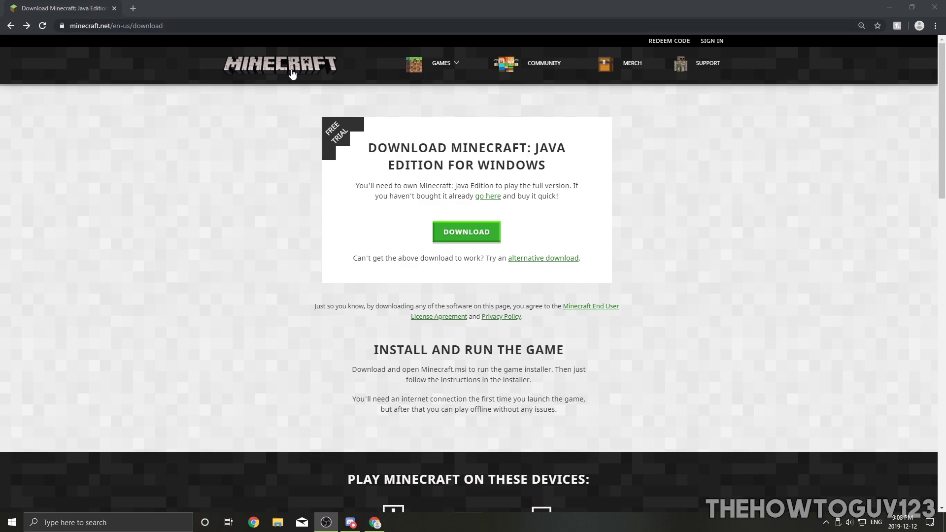
Download minecraft_server.1.15.jar from the Java Edition server page, keep the file despite the warning, and place it on the desktop.
scroll(292, 73, "down", 12)
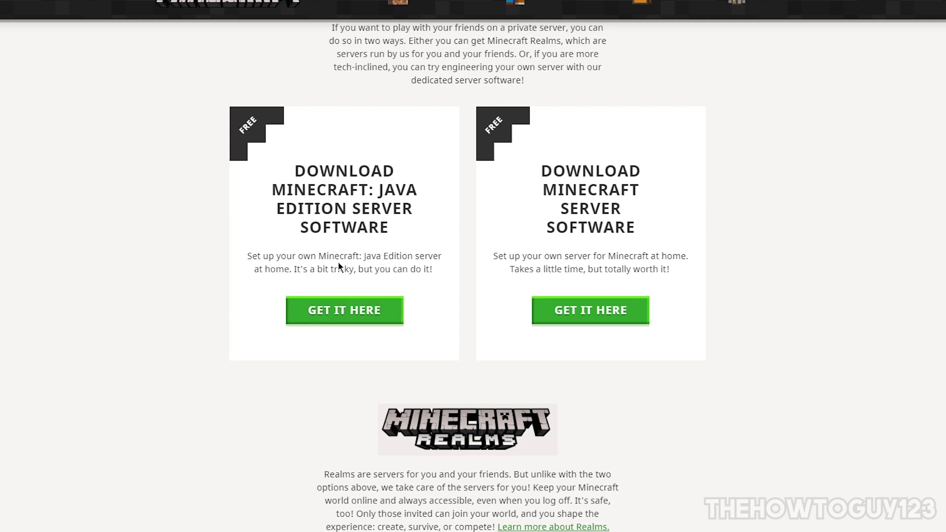
left_click(355, 318)
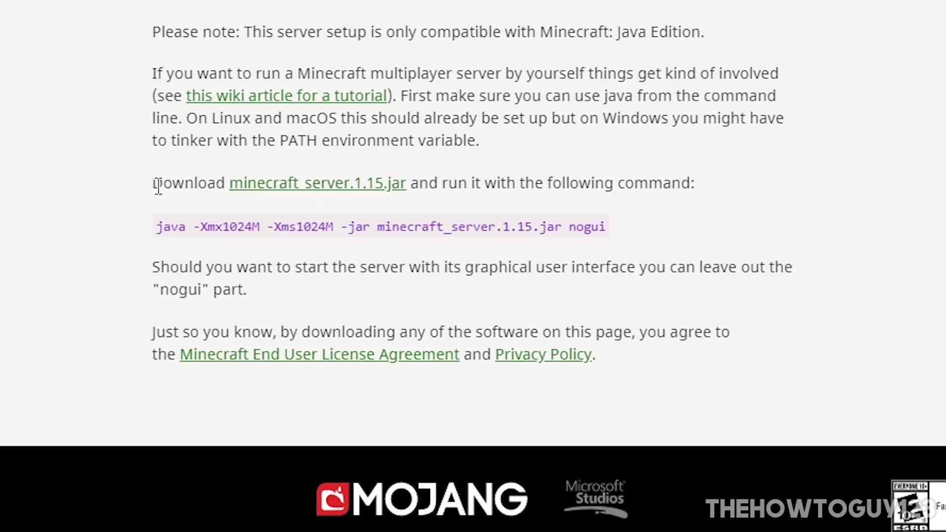
left_click(351, 185)
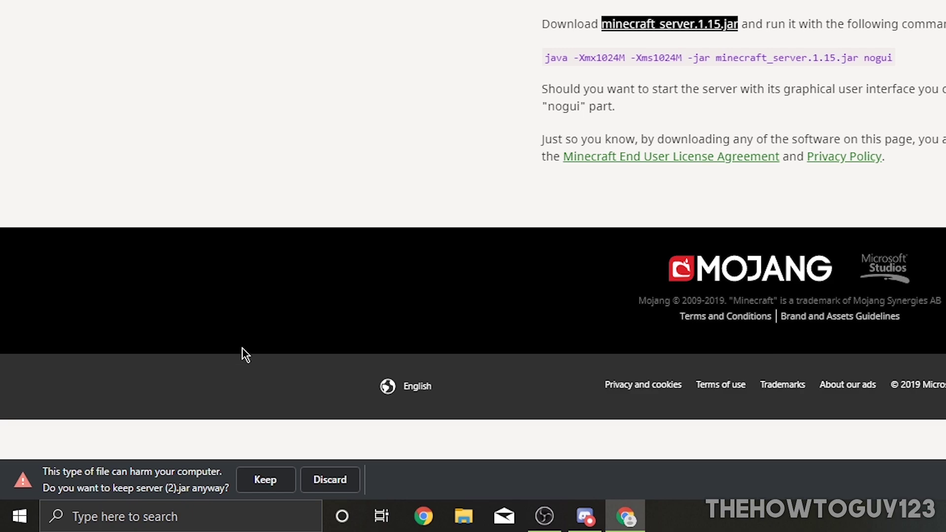
left_click(265, 487)
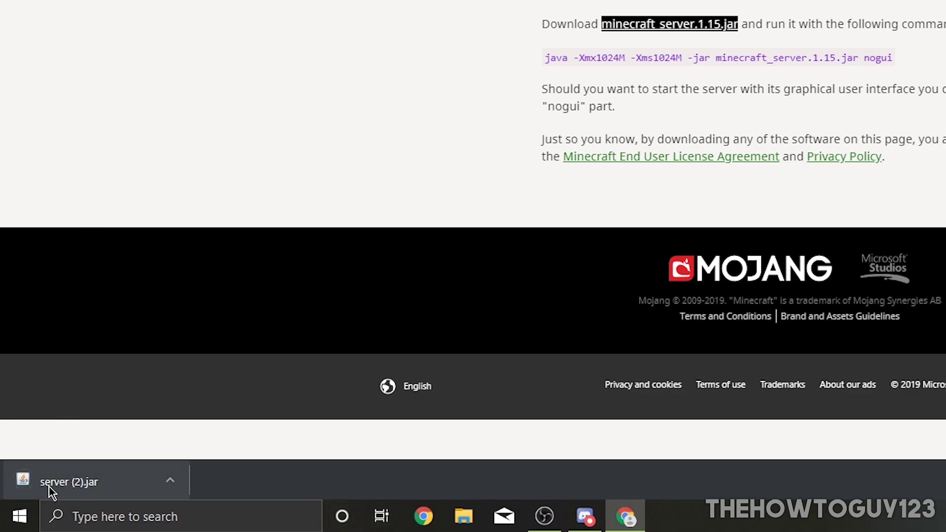
left_click_drag(49, 486, 439, 118)
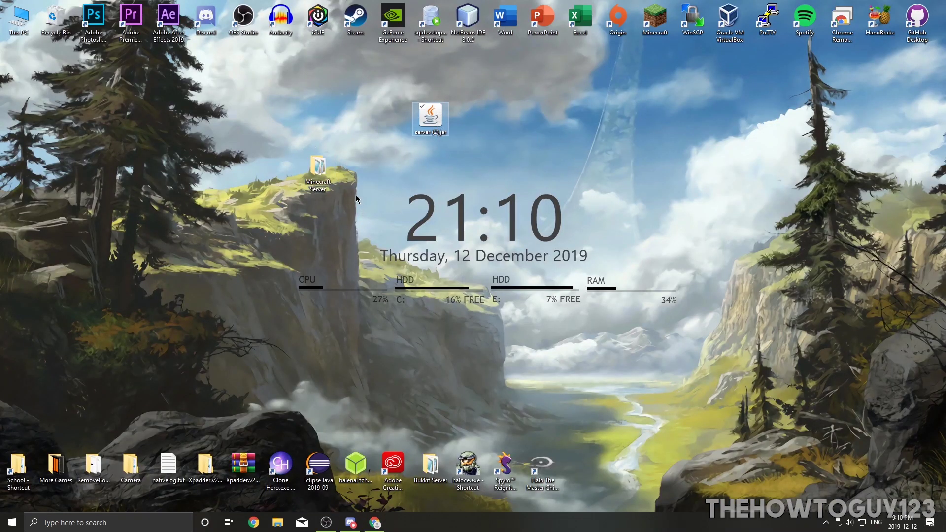
Replace the old server.jar in the desktop's Minecraft Server folder with the newly downloaded server (2).jar.
double_click(316, 170)
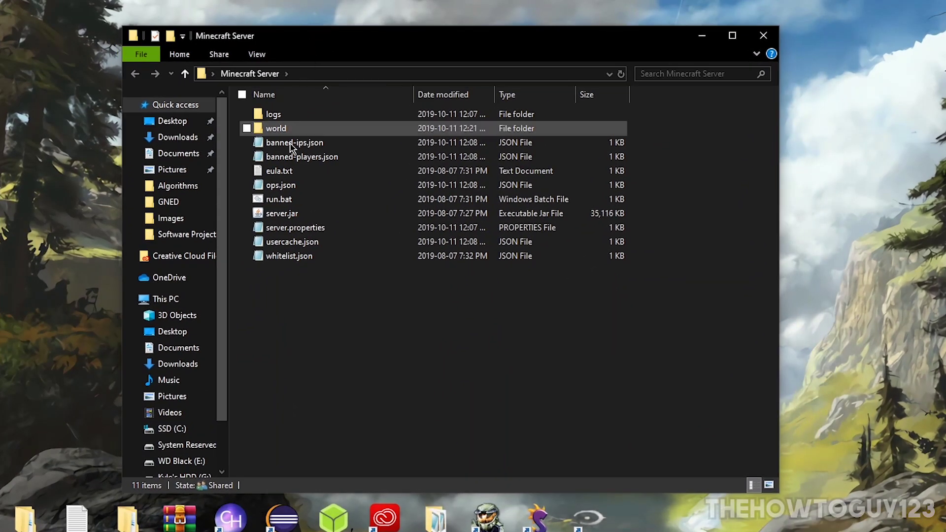
left_click(284, 218)
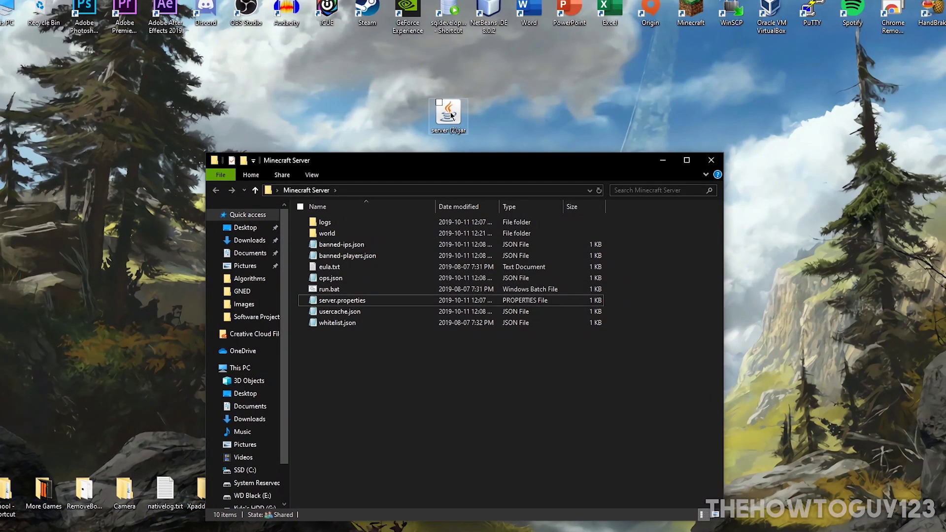
left_click_drag(451, 116, 391, 362)
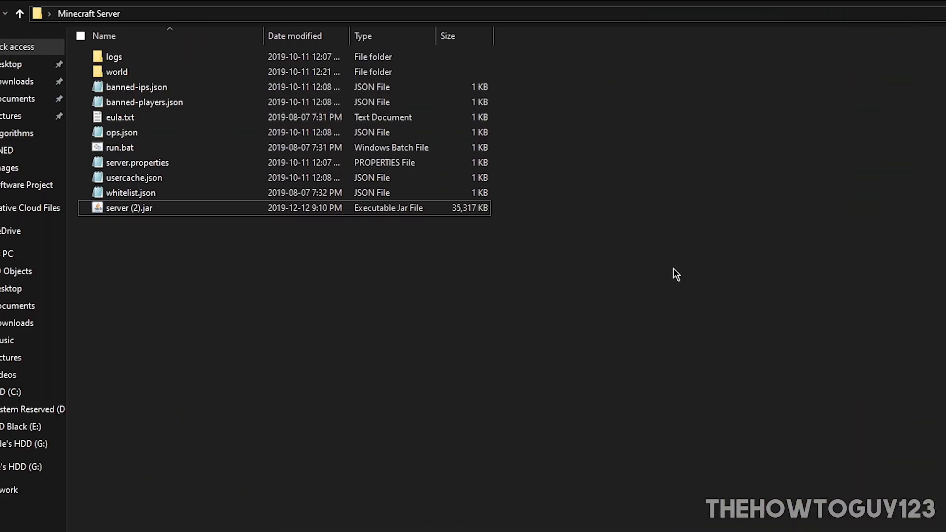
Rename server (2).jar in the Minecraft Server folder as server.jar.
left_click(144, 209)
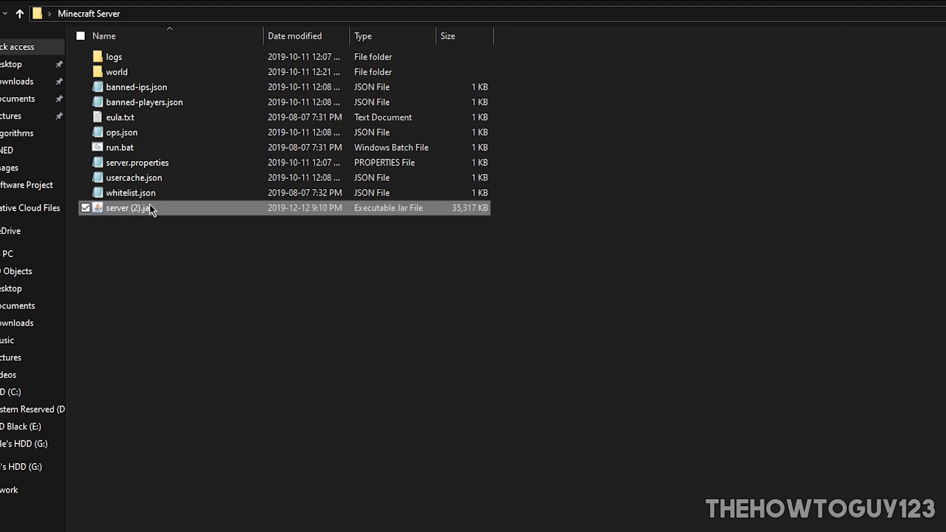
right_click(150, 207)
left_click(98, 248)
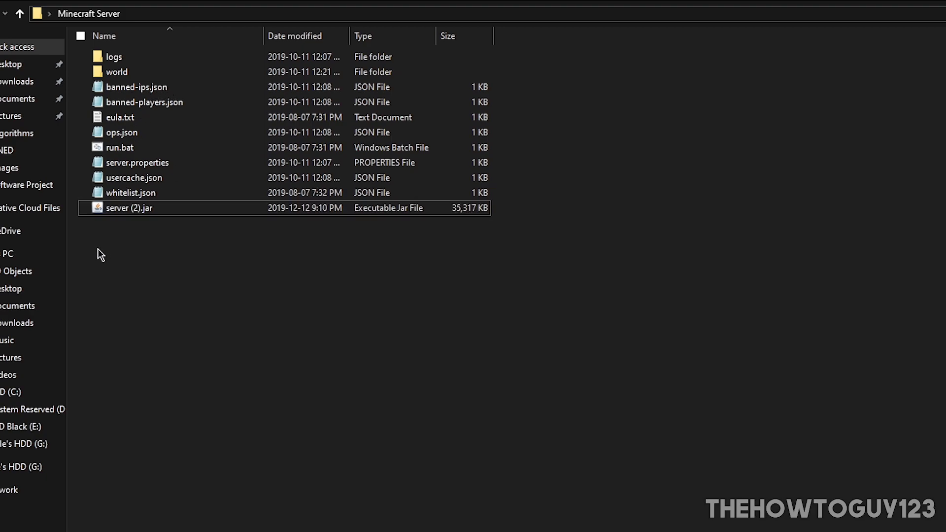
right_click(116, 213)
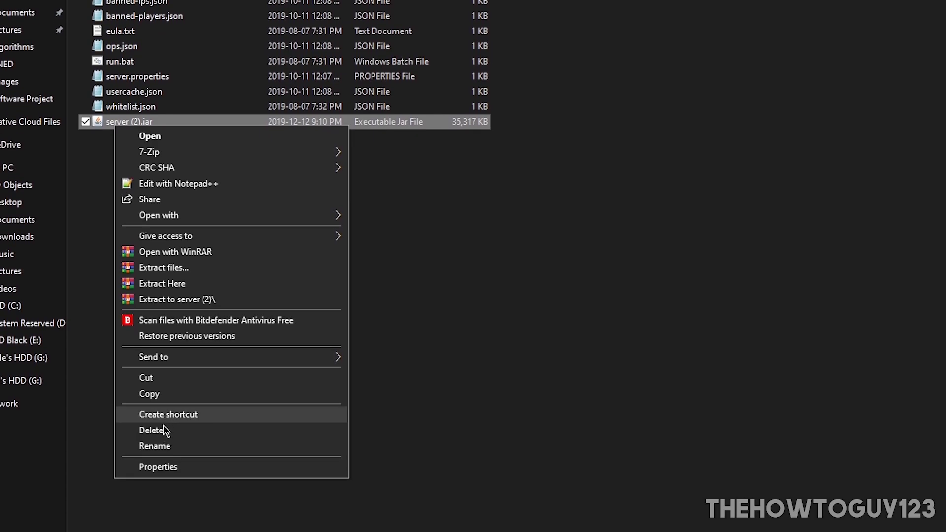
left_click(165, 529)
left_click(137, 121)
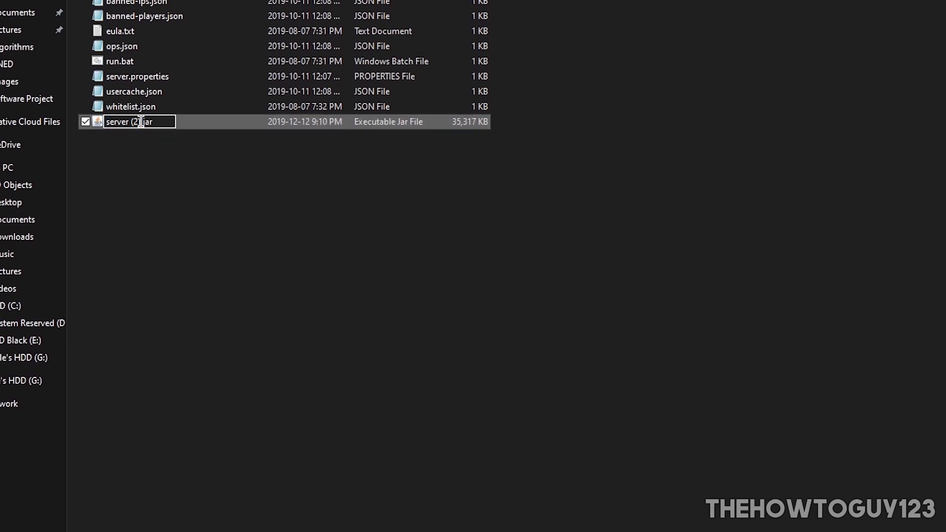
key("Right")
key("BackSpace")
key("BackSpace")
key("BackSpace")
key("BackSpace")
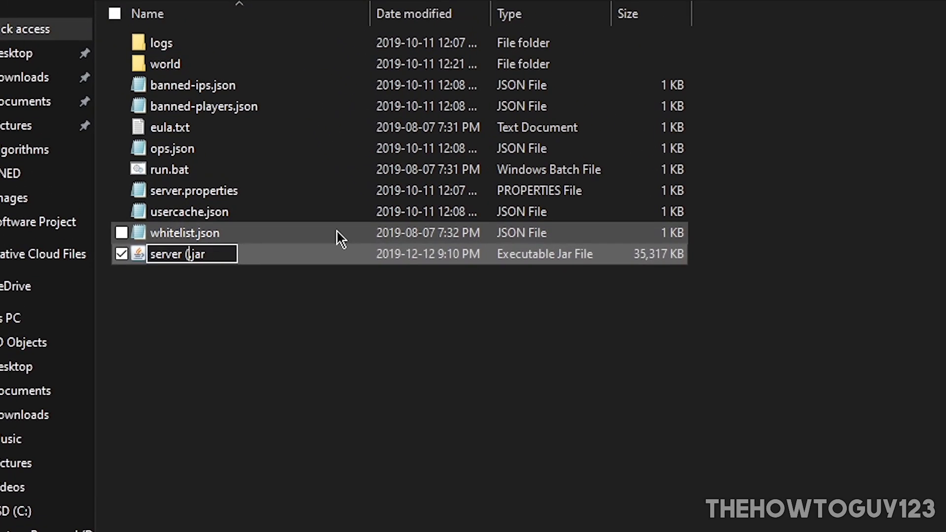
key("Return")
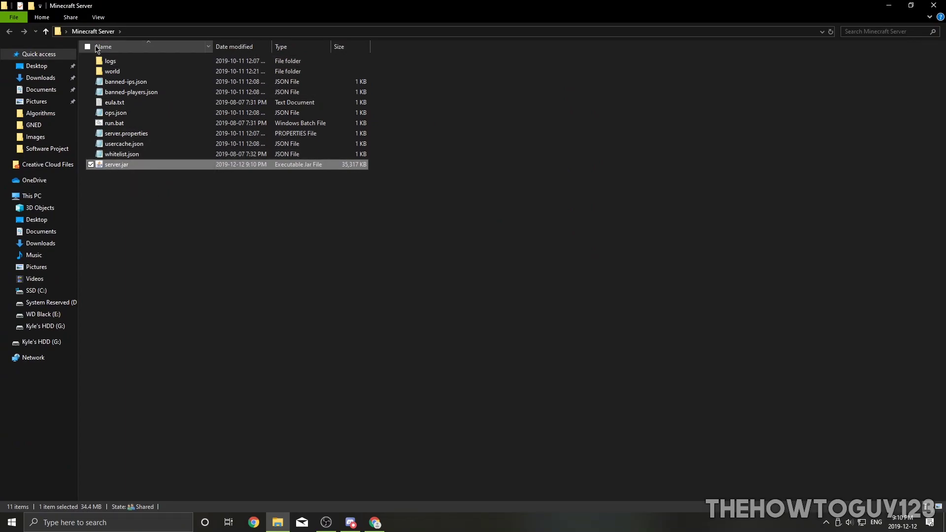
left_click(98, 17)
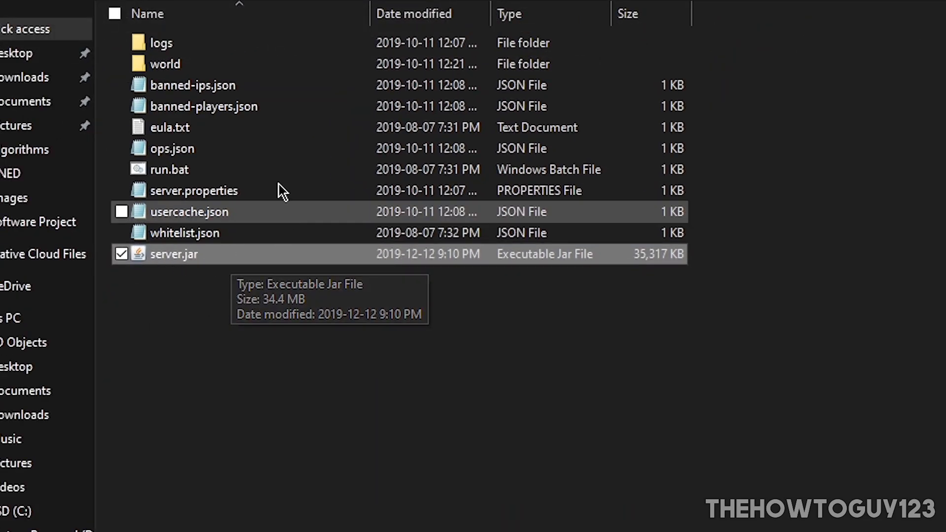
Open run.bat for editing, check the jar file name in its java launch command, and close it without changes.
left_click(131, 169)
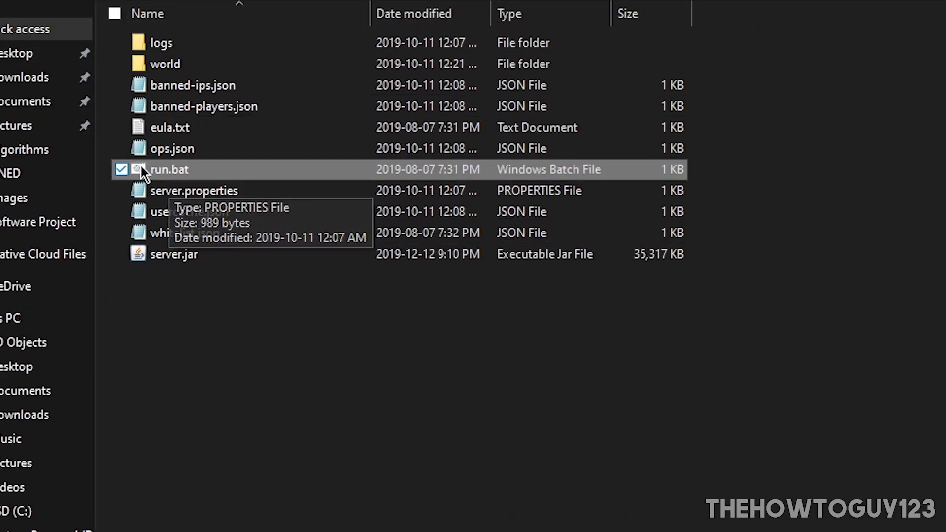
right_click(193, 170)
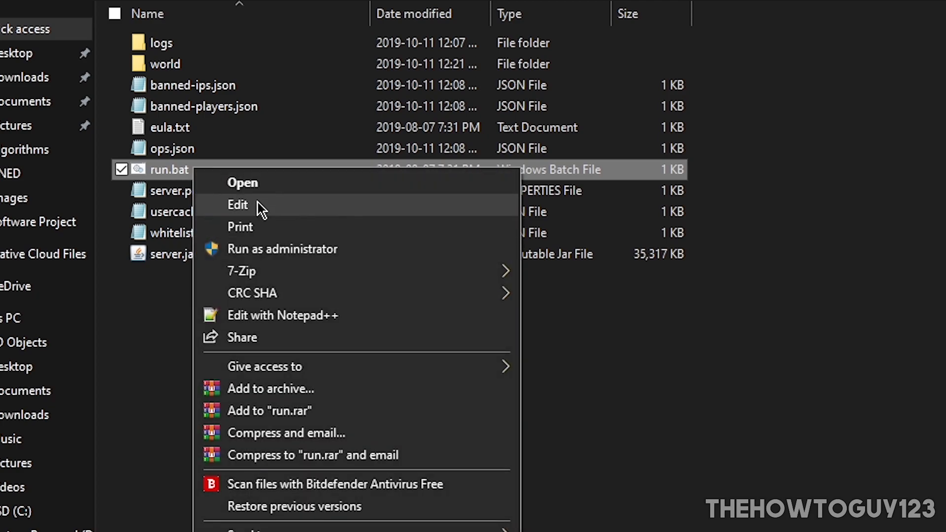
left_click(260, 205)
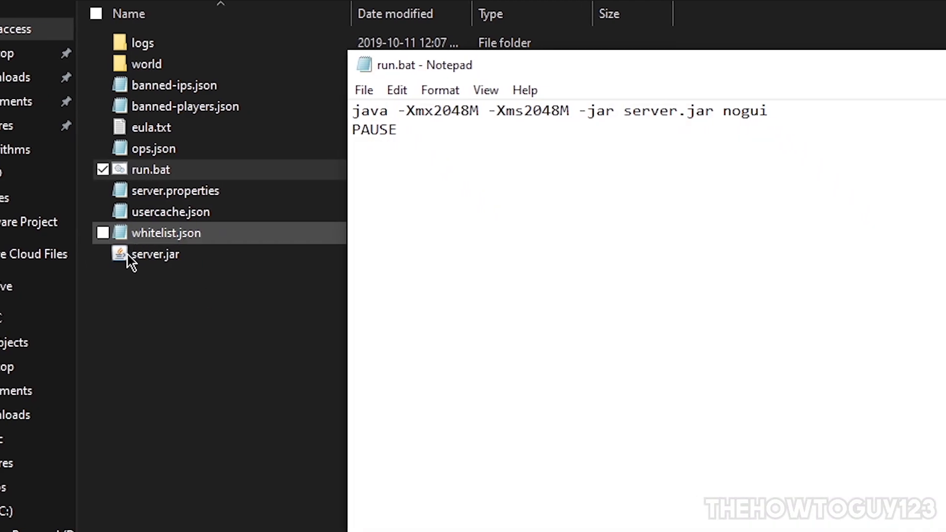
left_click_drag(623, 111, 708, 113)
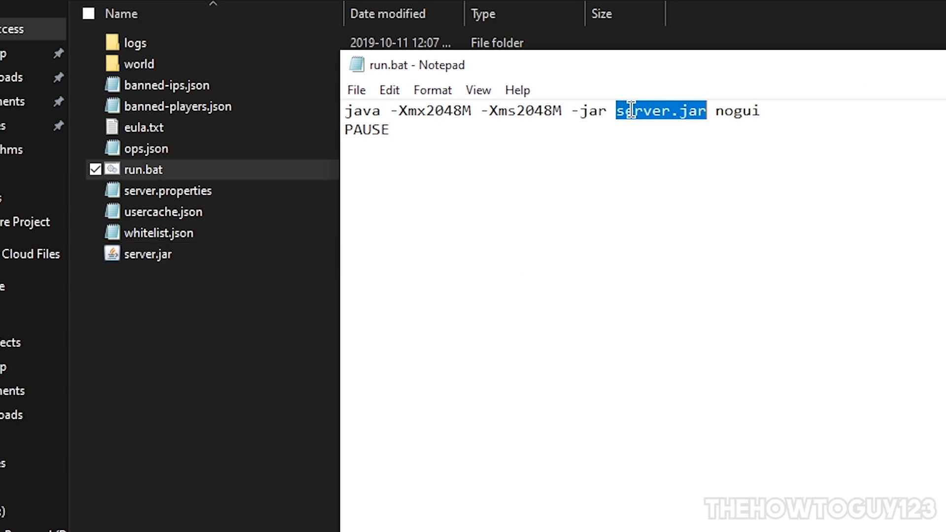
left_click(611, 111)
left_click_drag(622, 111, 709, 126)
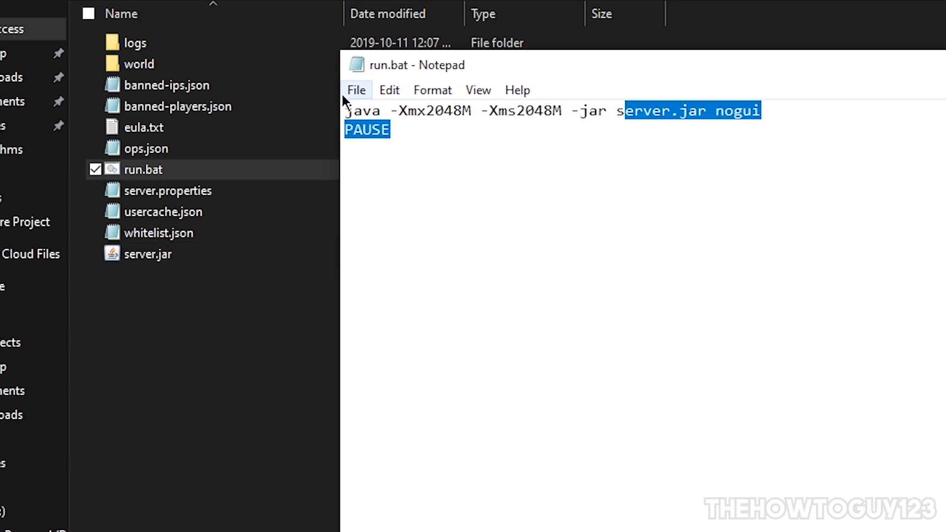
left_click(618, 119)
left_click_drag(564, 61, 460, 61)
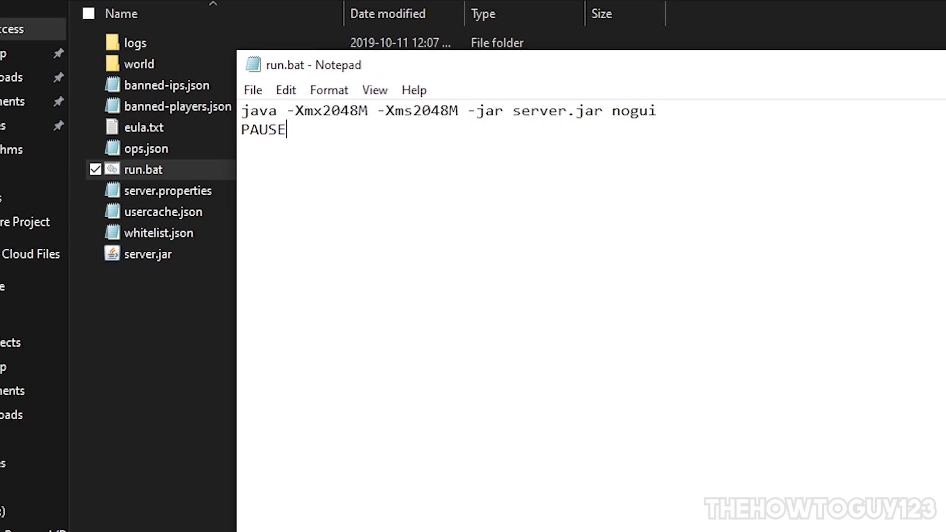
key("alt+F4")
left_click(911, 192)
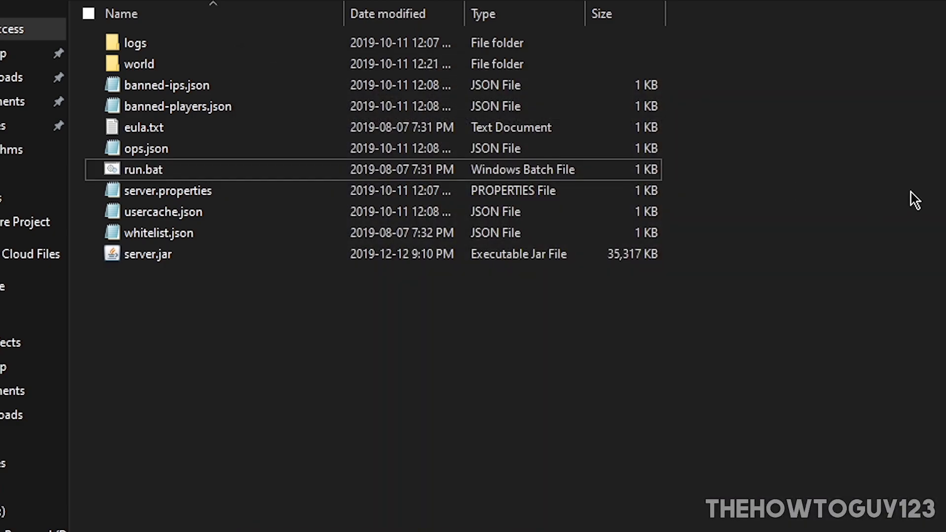
Start the server with run.bat, let it finish loading, and minimize the console and the folder window.
double_click(117, 172)
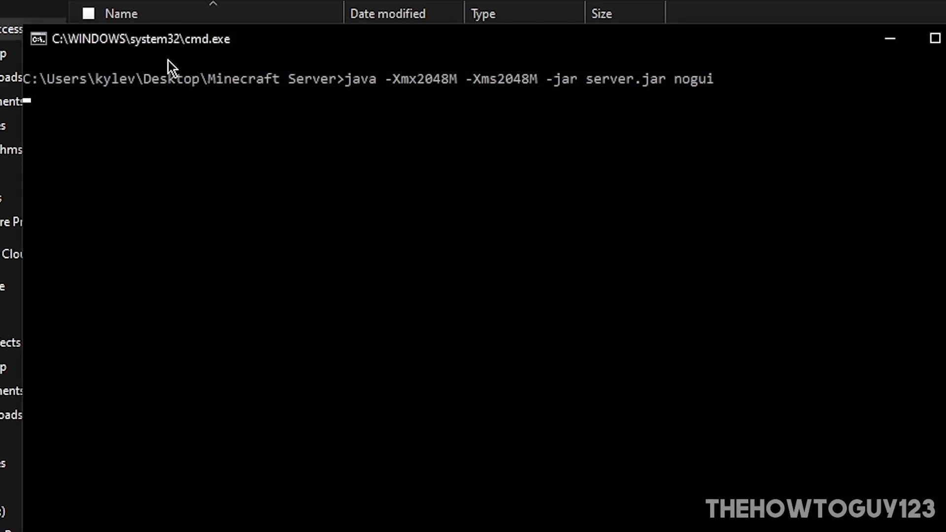
left_click_drag(196, 46, 315, 81)
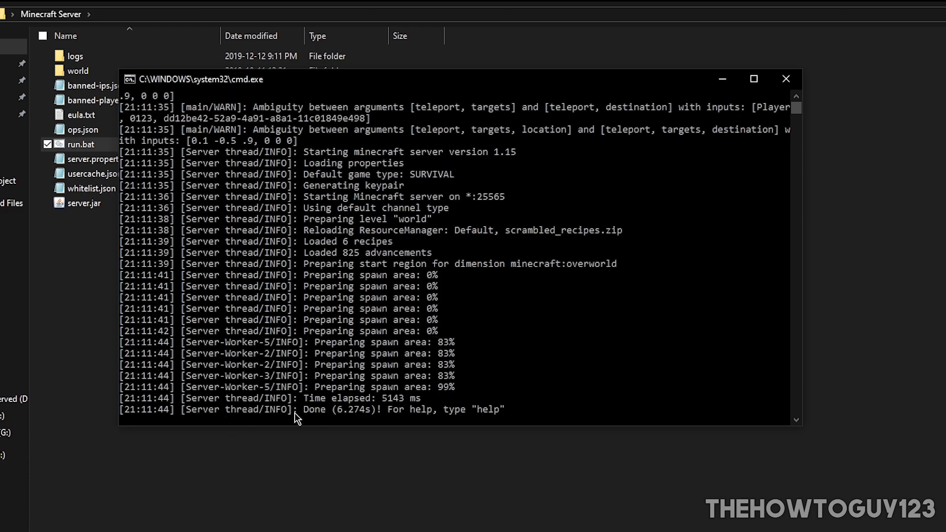
left_click_drag(636, 84, 622, 110)
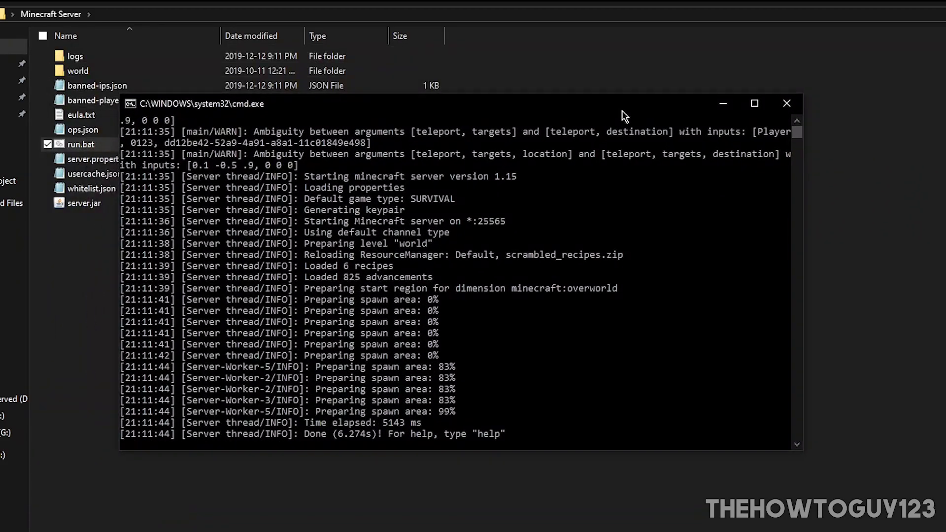
left_click(723, 106)
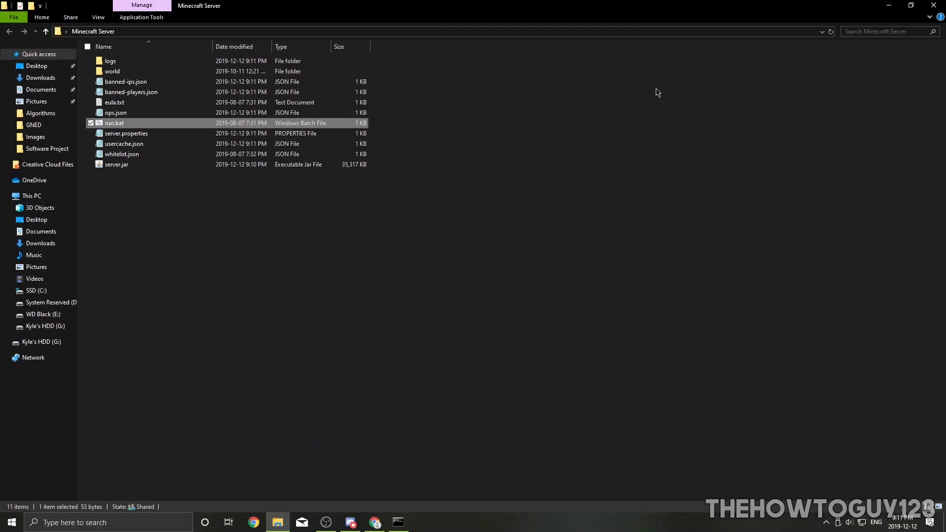
left_click(888, 6)
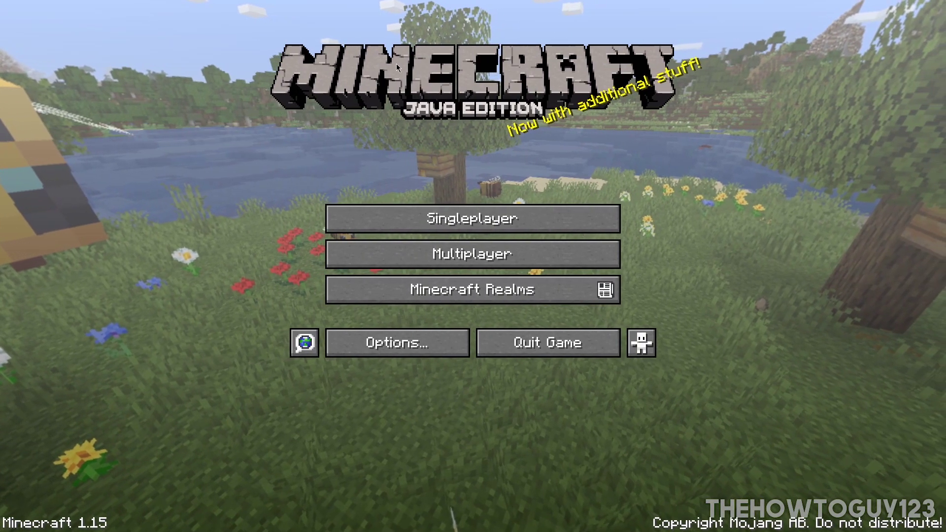
In Minecraft's multiplayer list, check the server address of the Myserverlocal entry, keep its settings, and join that server.
left_click(386, 252)
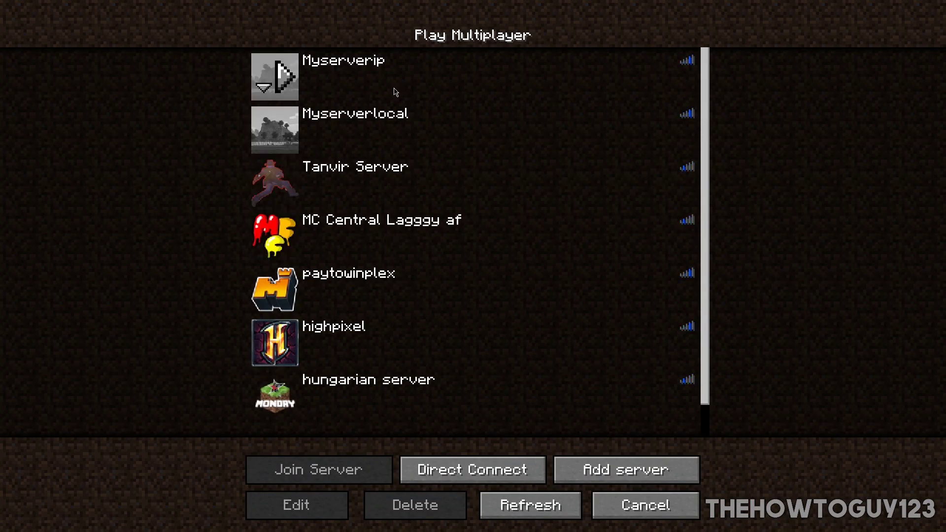
left_click(444, 143)
left_click(323, 504)
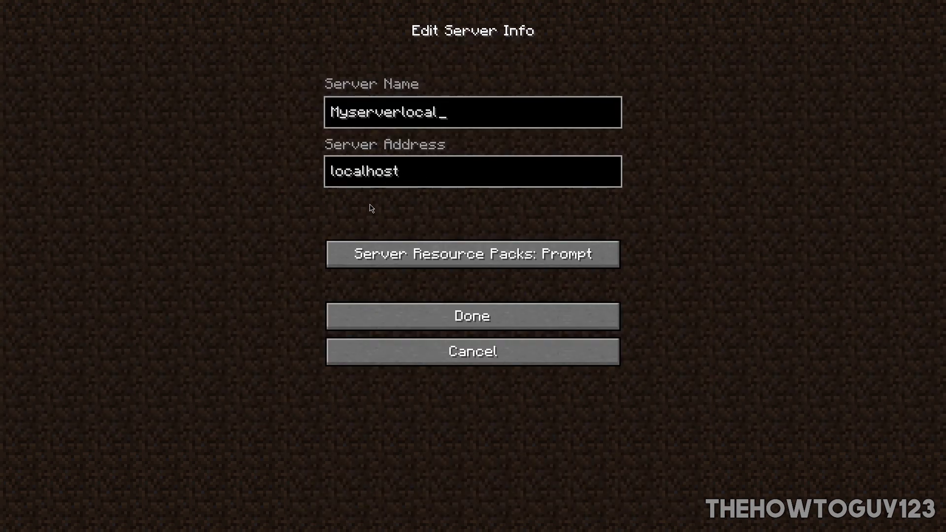
left_click(507, 307)
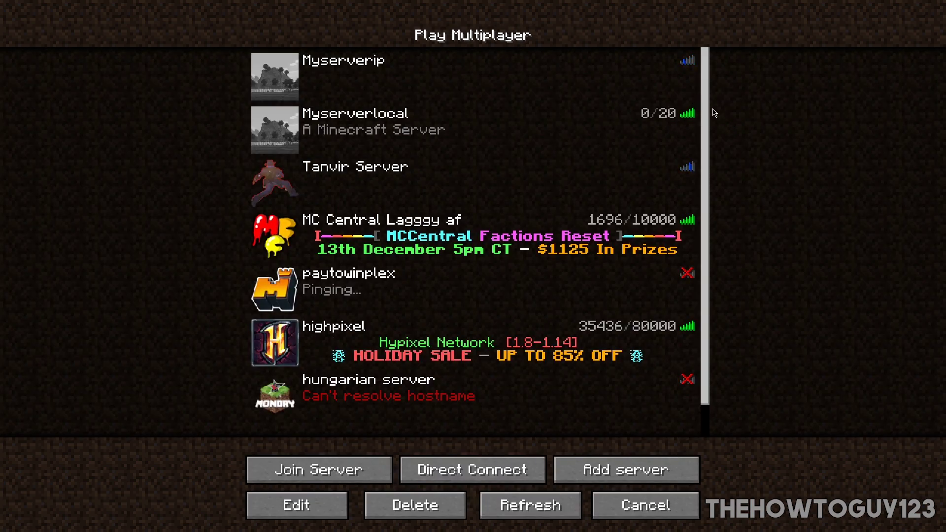
double_click(379, 137)
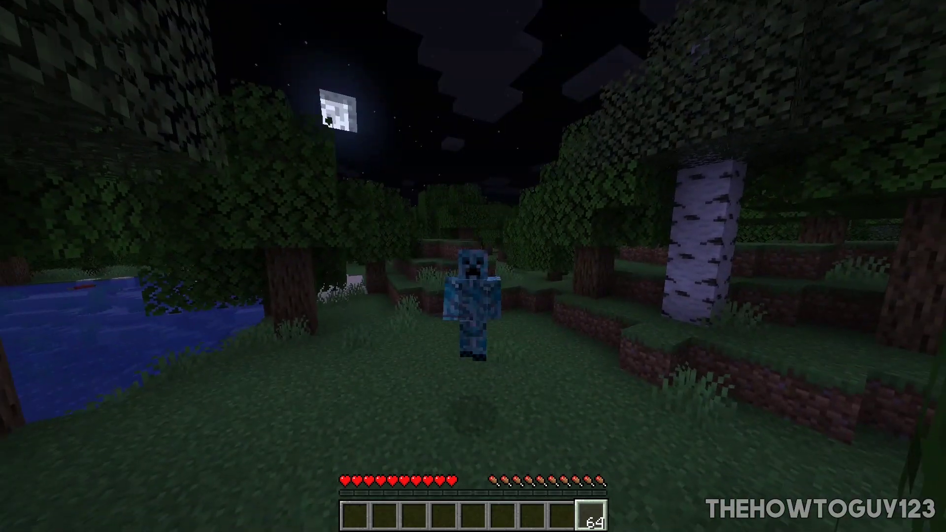
Show the debug overlay on the joined server and walk the character around the world.
key("F3")
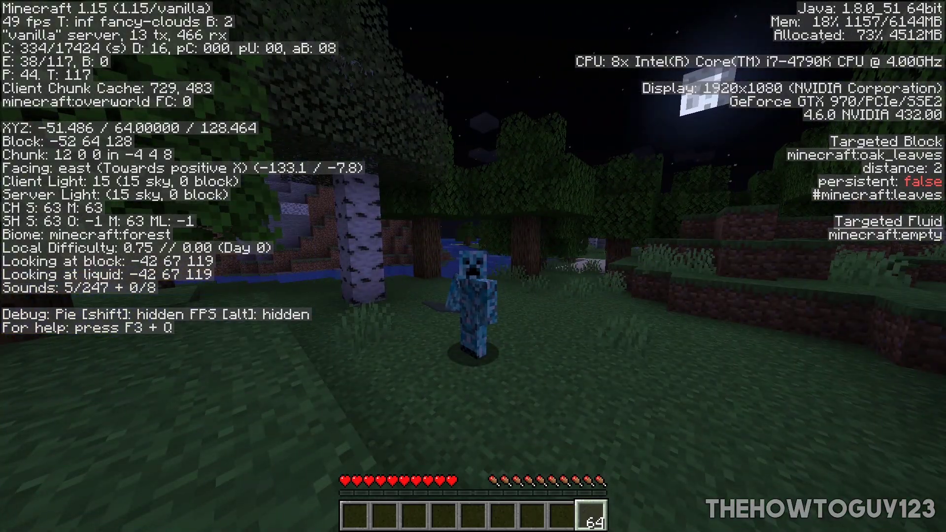
key("e")
key("e")
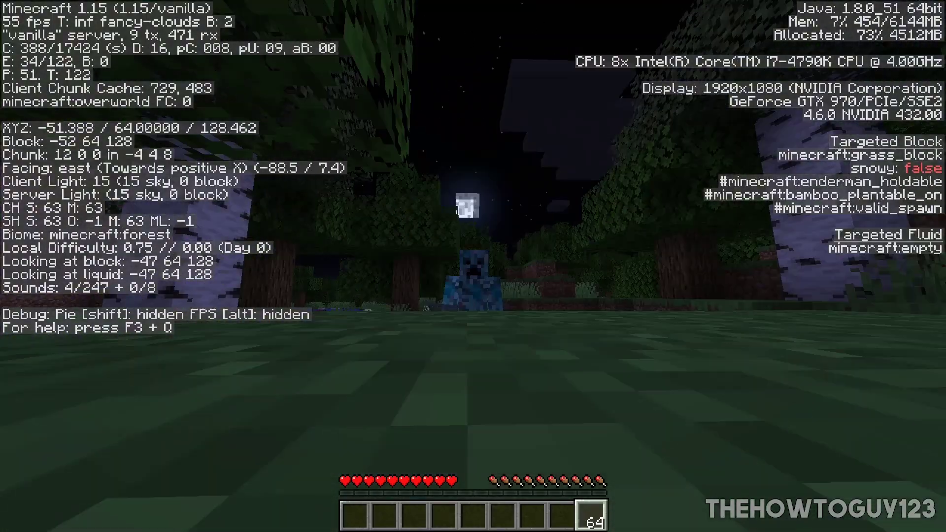
key("w")
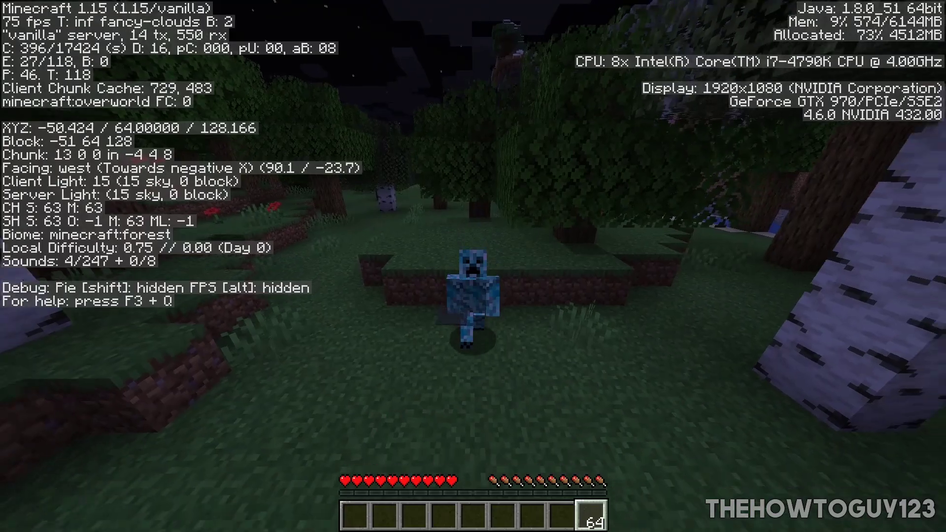
key("w")
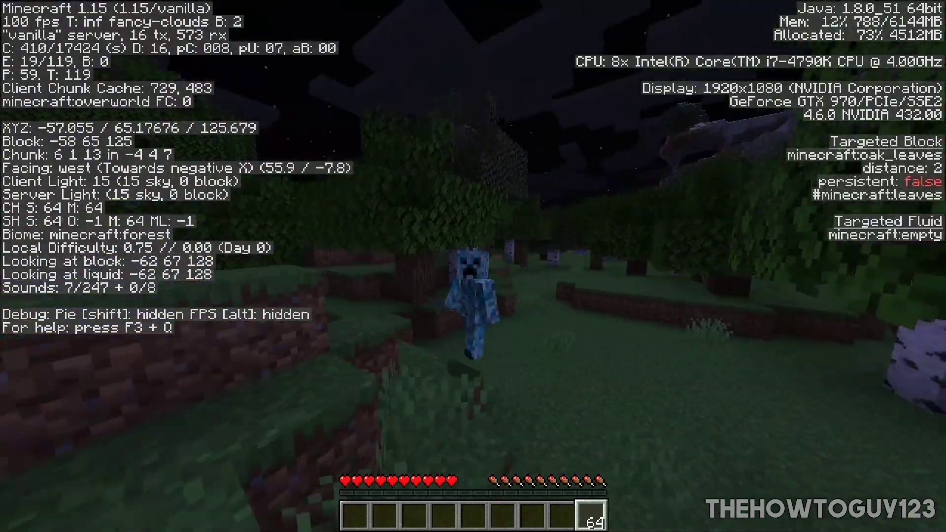
Walk the character through the forest and into the nearby water, switching to the first hotbar slot along the way.
key("w")
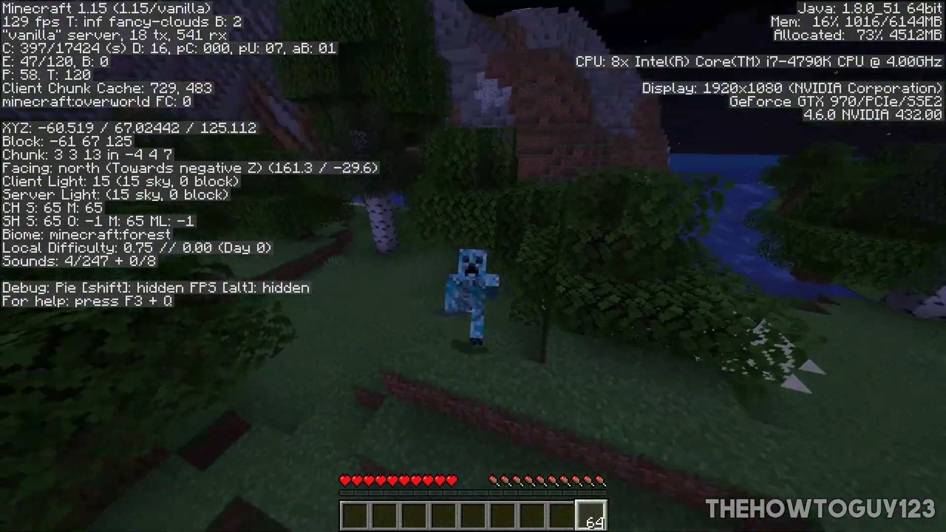
key("w")
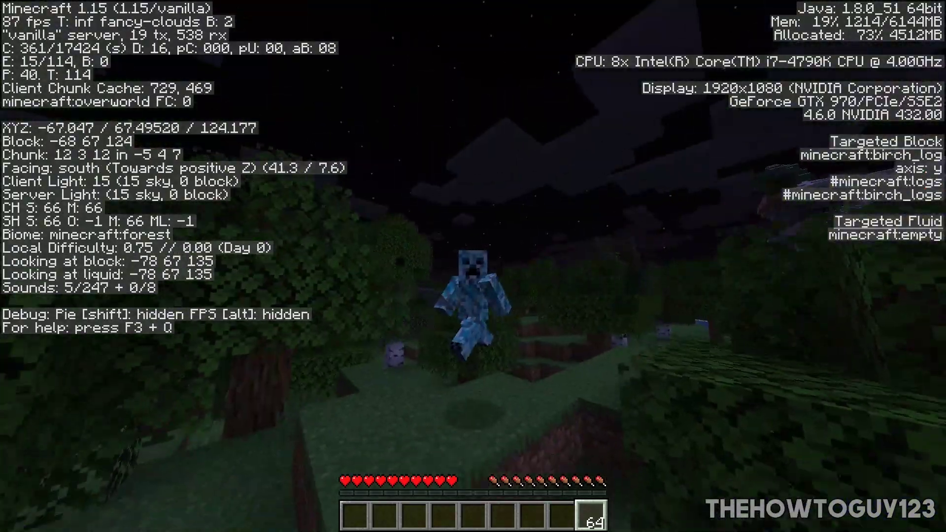
key("w")
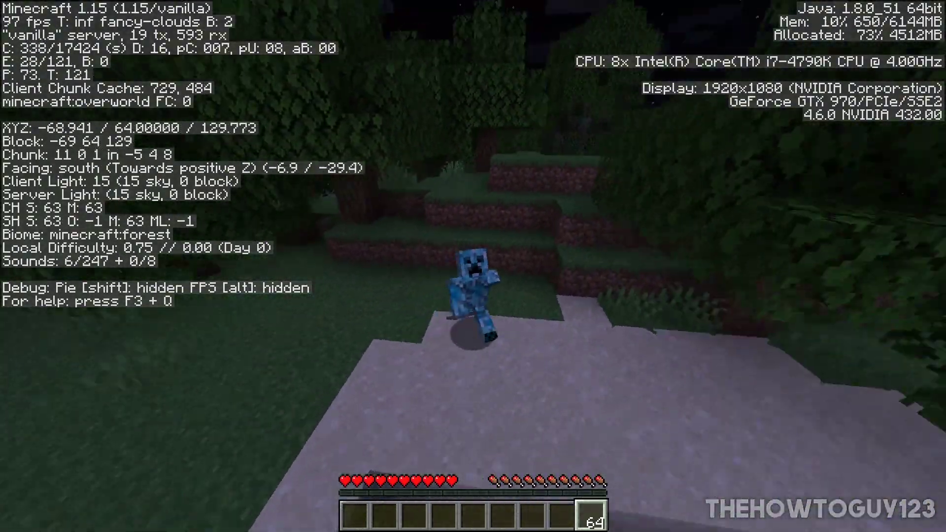
key("w")
key("w")
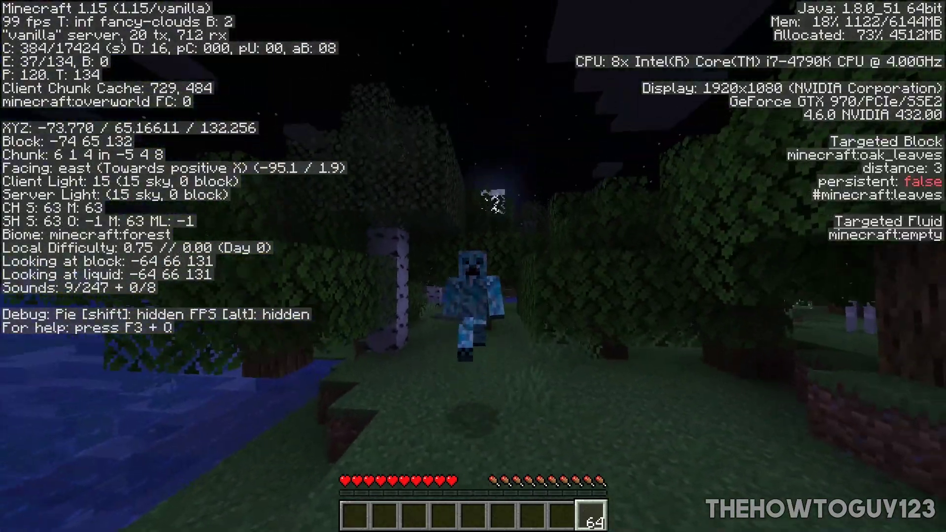
key("w")
key("1")
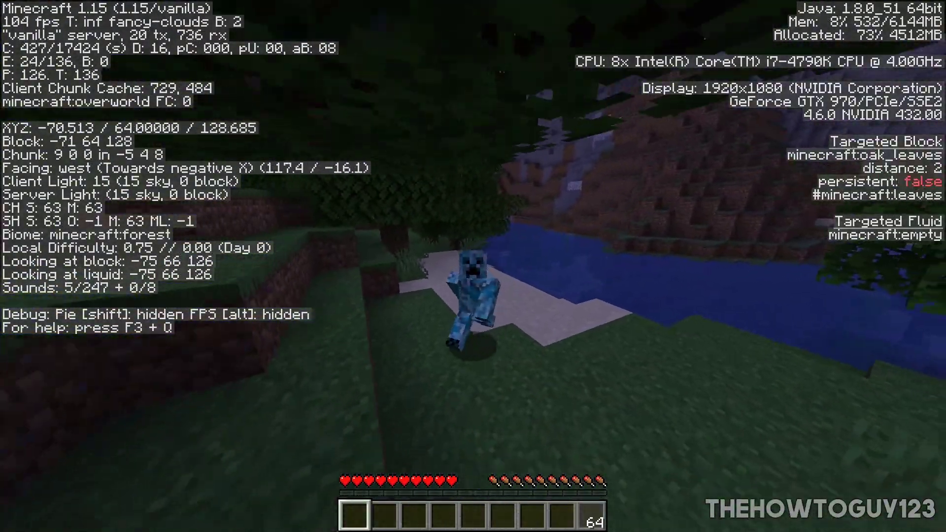
key("w")
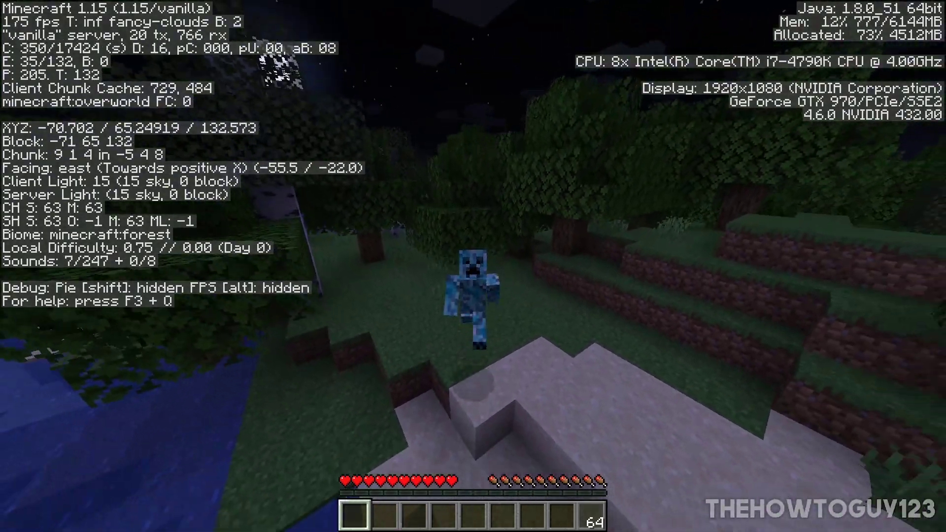
key("w")
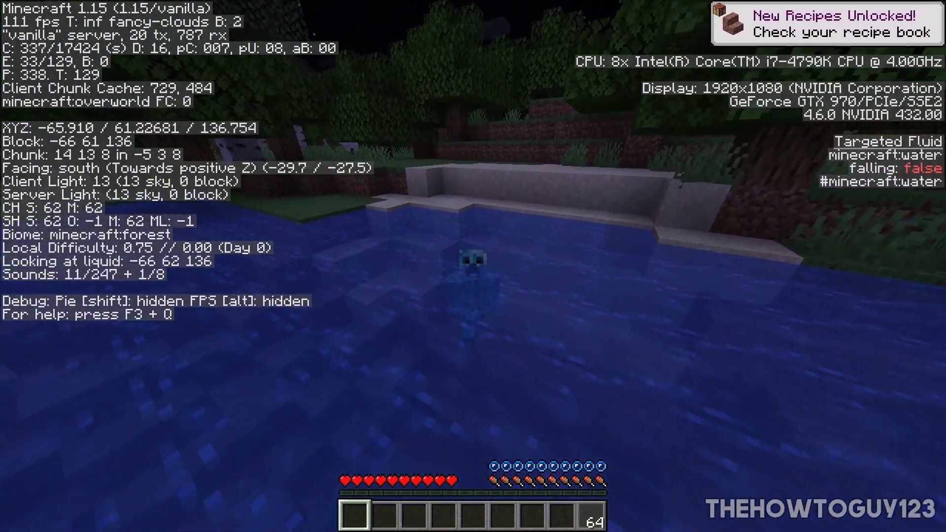